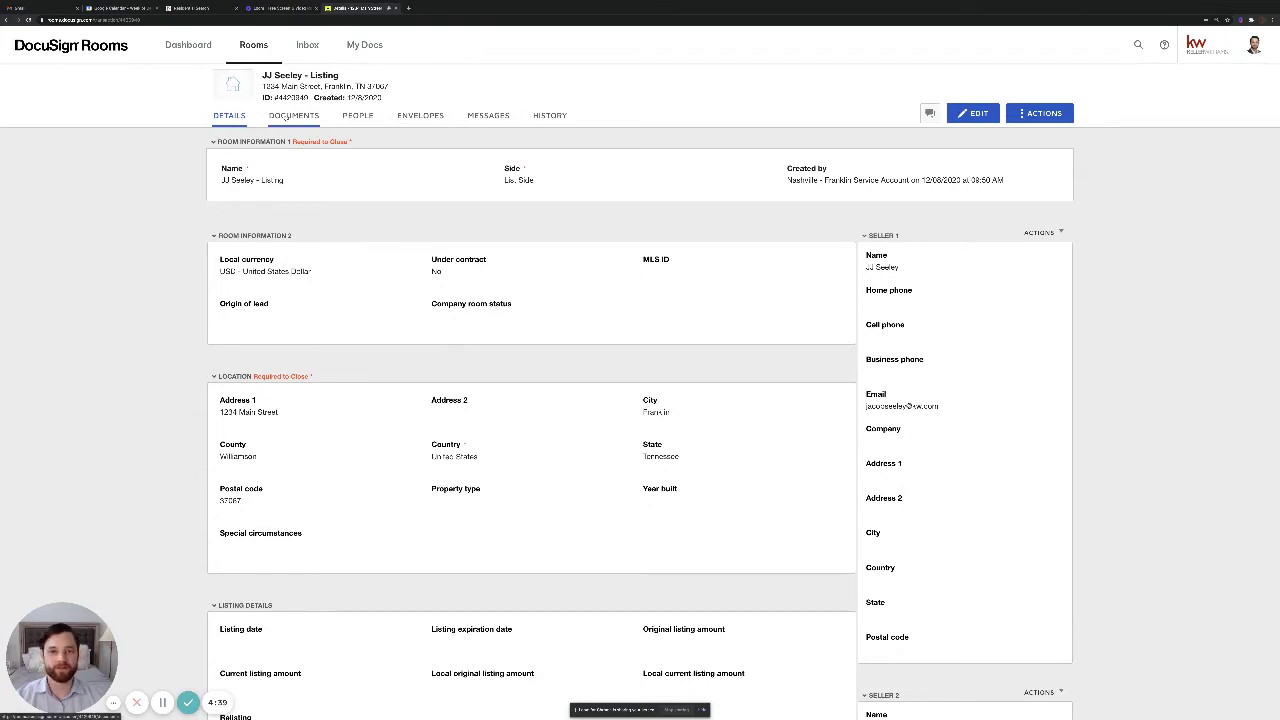
Add the preselected required forms from the 2020 TAR - Listing - Most Used Forms group to the room's documents.
left_click(287, 116)
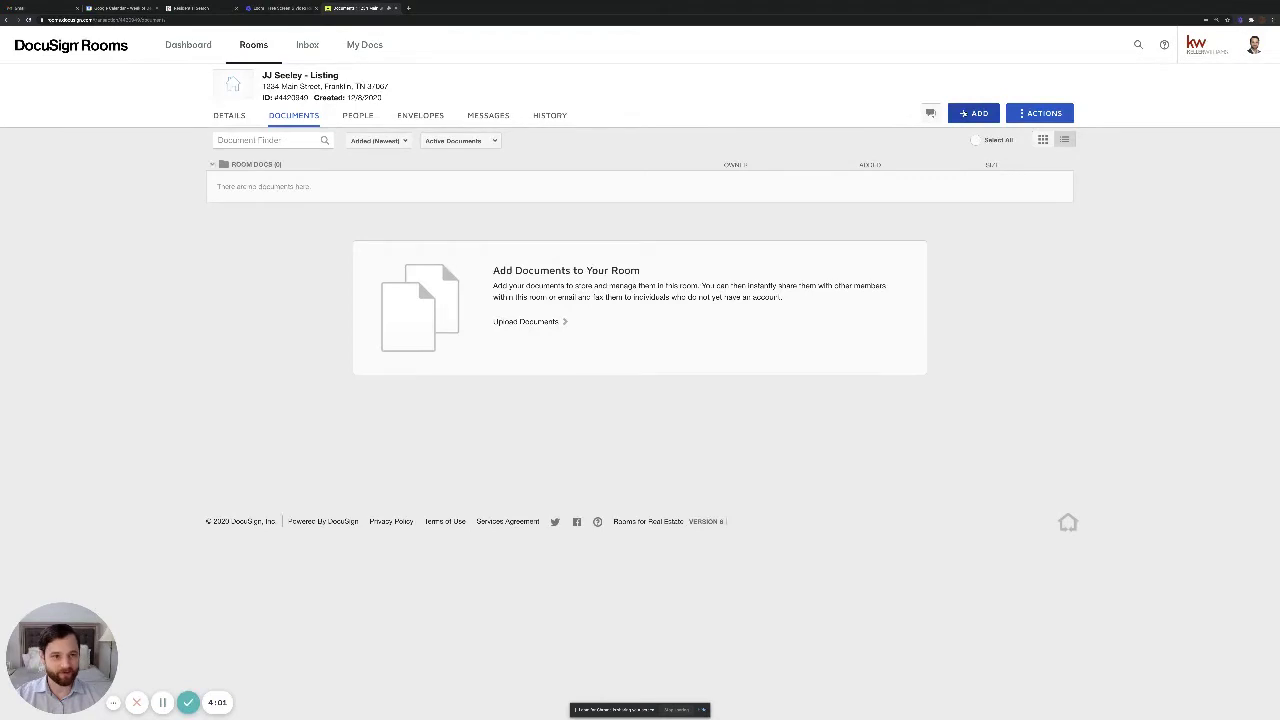
left_click(974, 113)
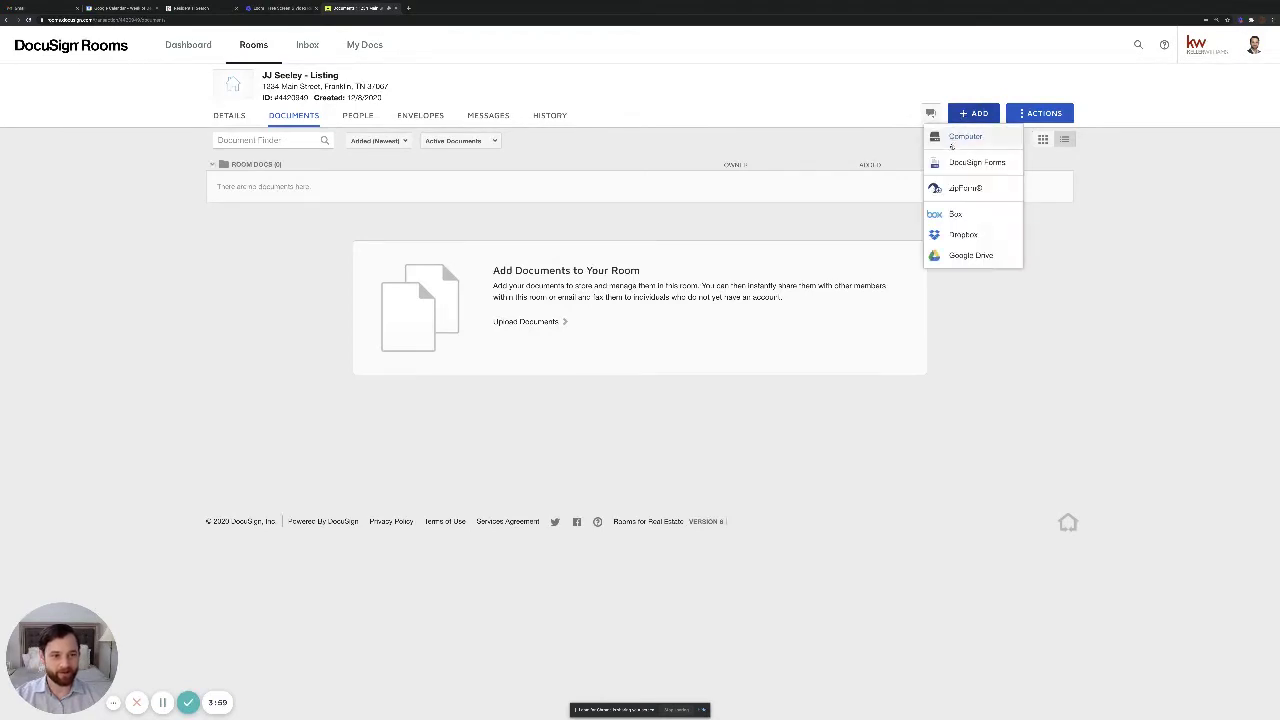
left_click(977, 162)
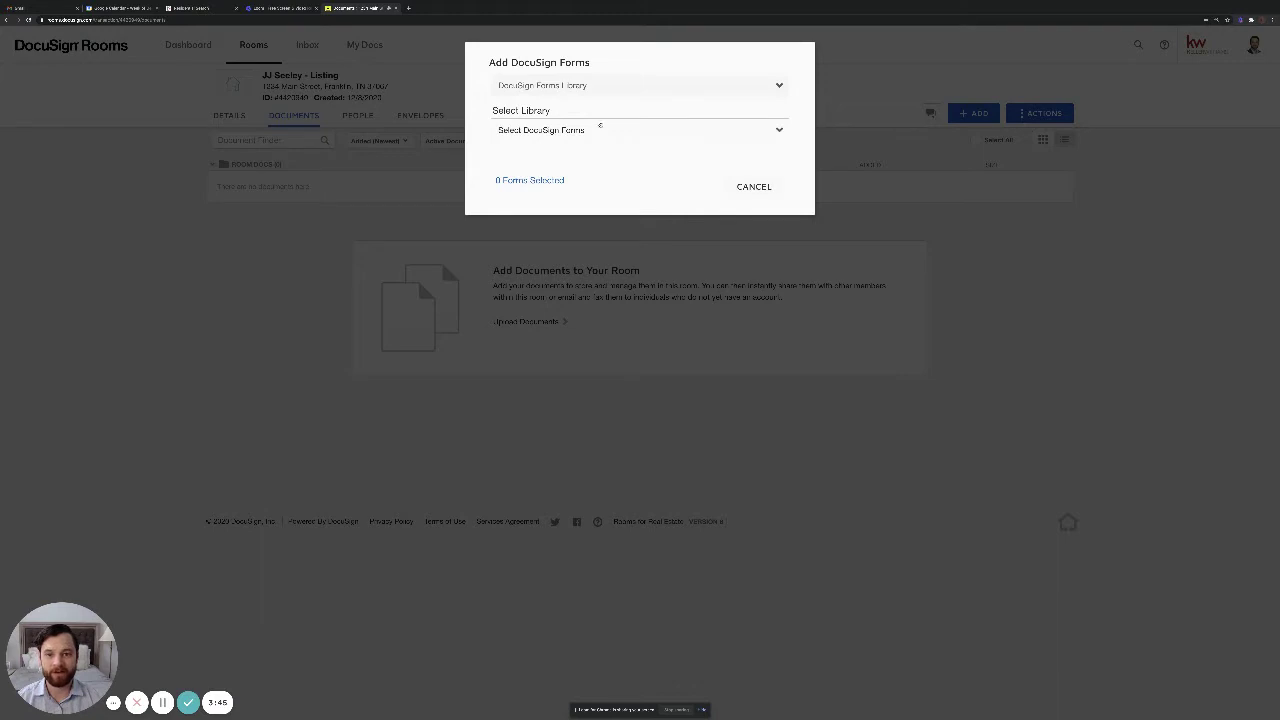
left_click(598, 87)
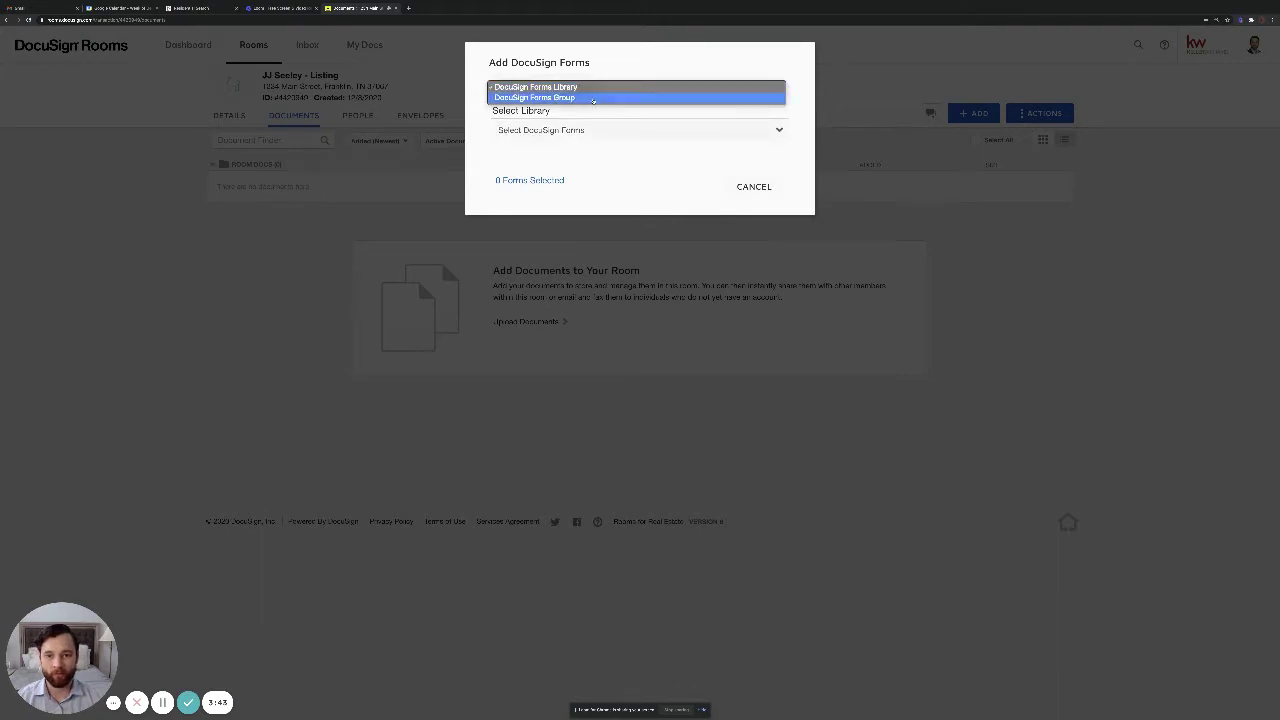
left_click(594, 98)
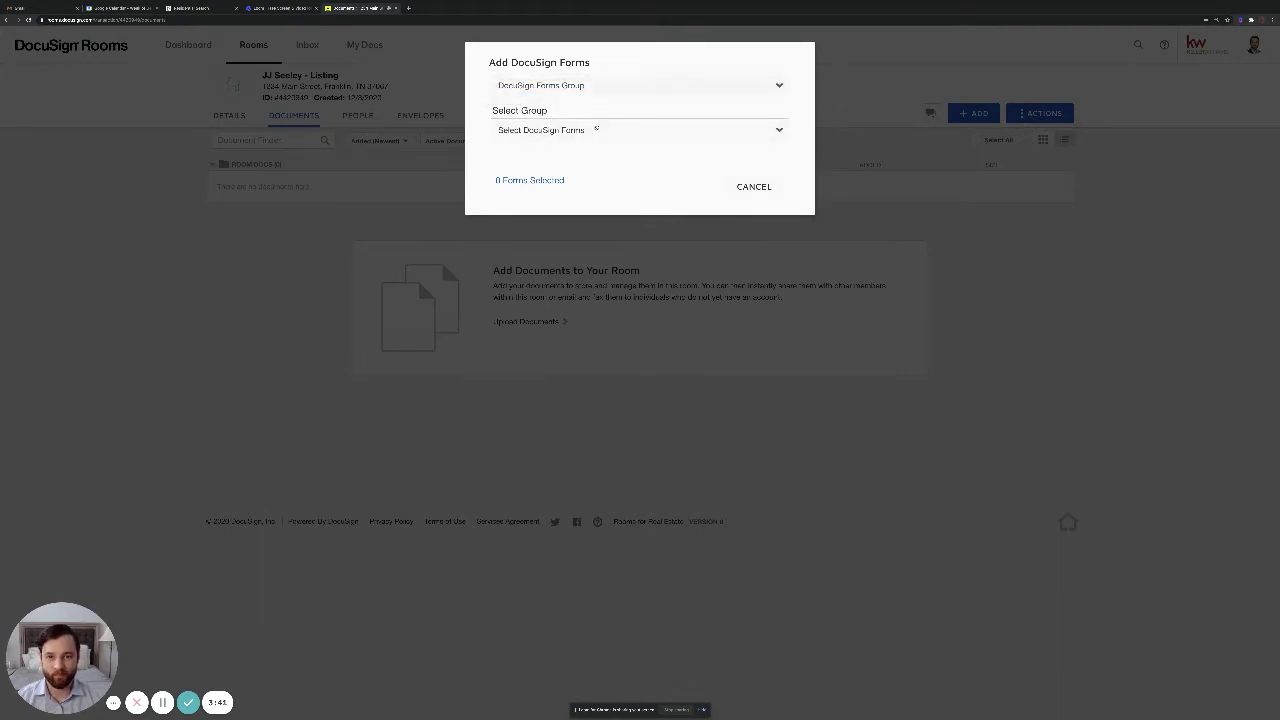
left_click(596, 128)
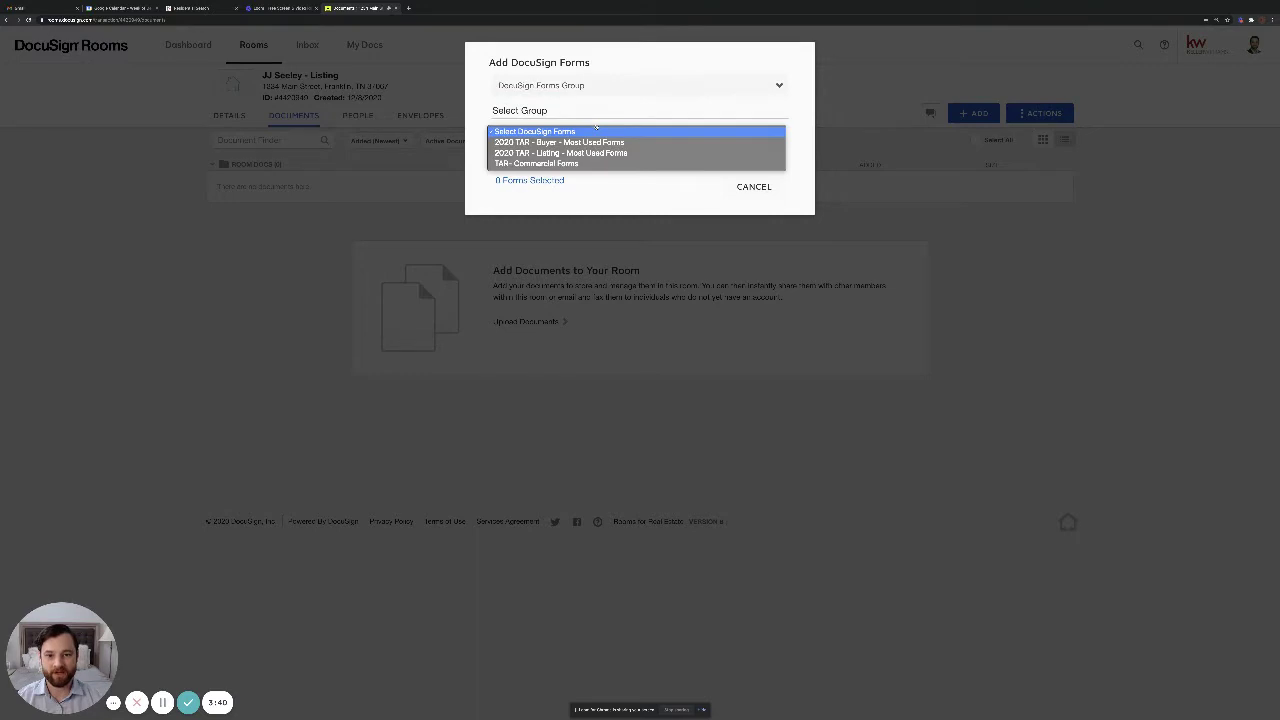
left_click(641, 153)
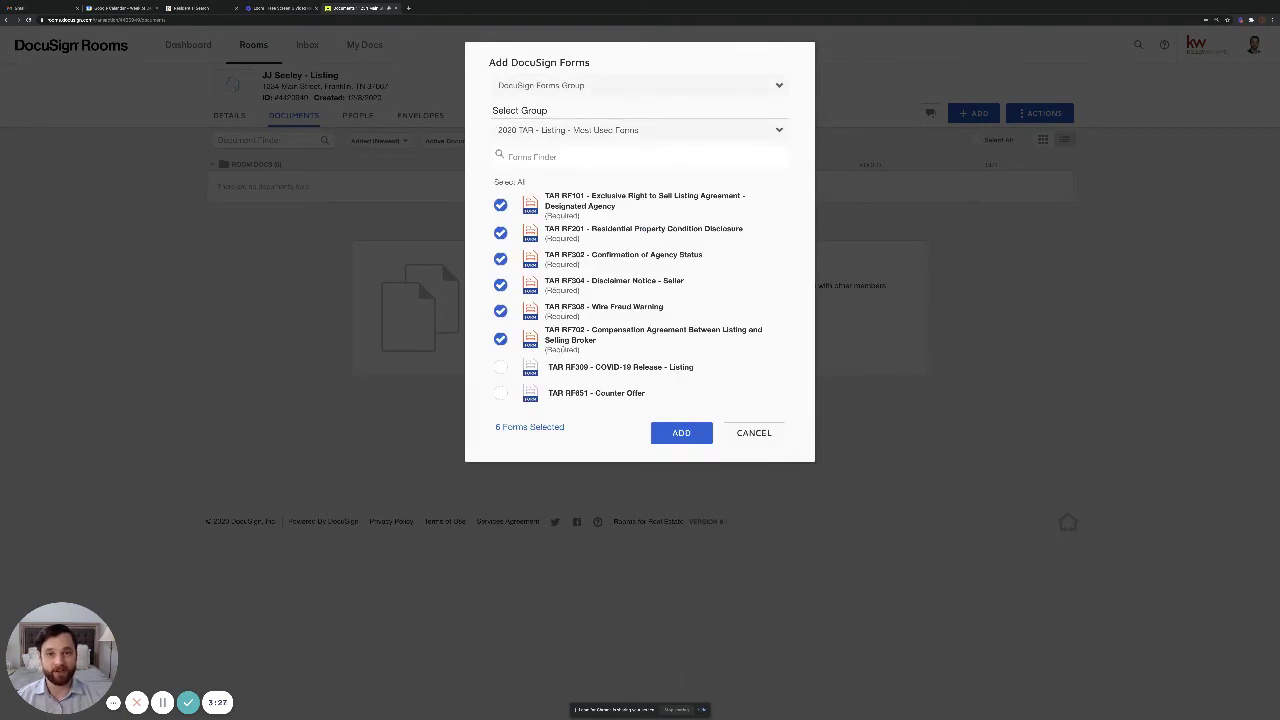
scroll(716, 323, "down", 2)
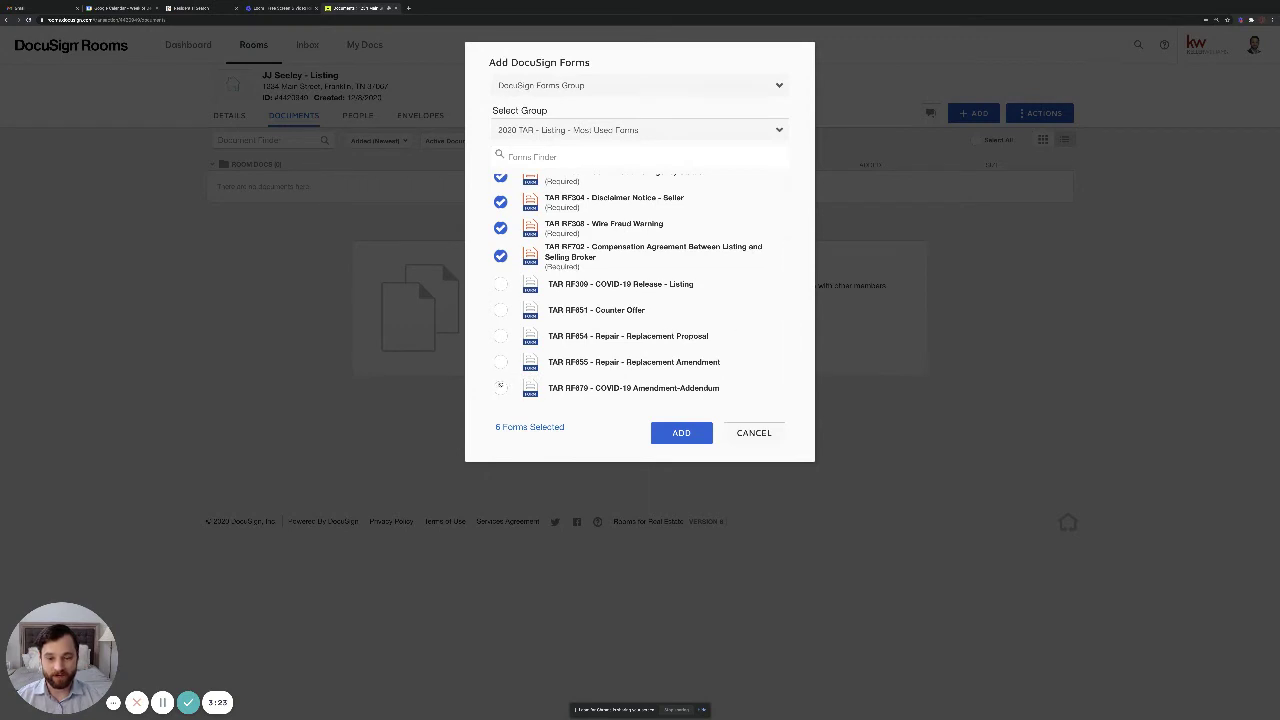
left_click(500, 387)
left_click(501, 388)
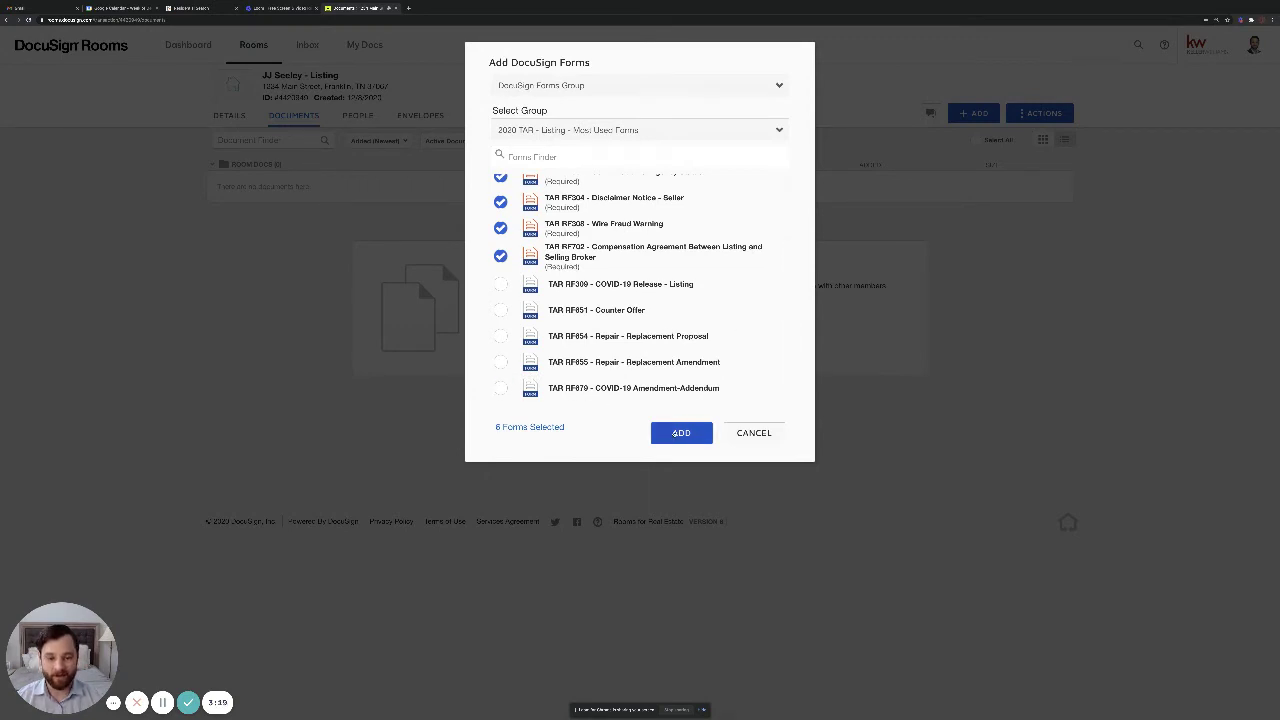
left_click(675, 433)
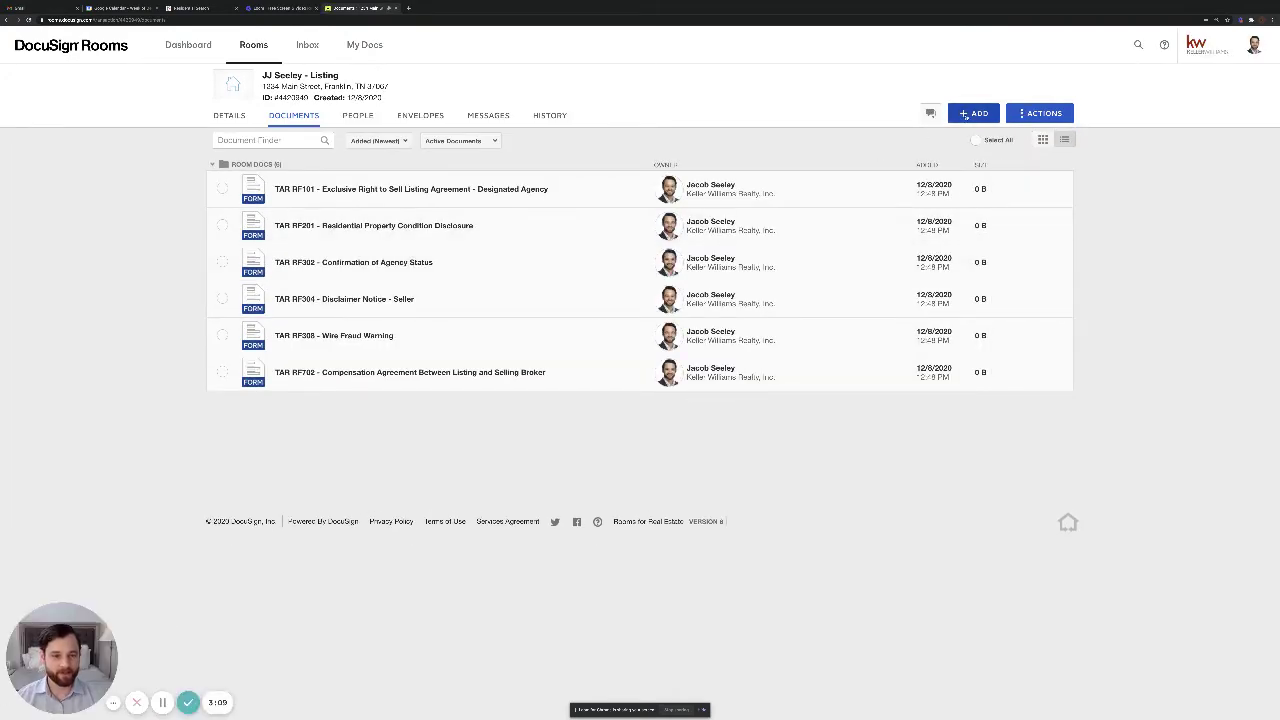
Add the FRANKLIN Disclosure of Business Relationships, APHW Brochure and Pricing, and MANDATORY Blue Sheet forms from the KW 359 - TN library.
left_click(965, 114)
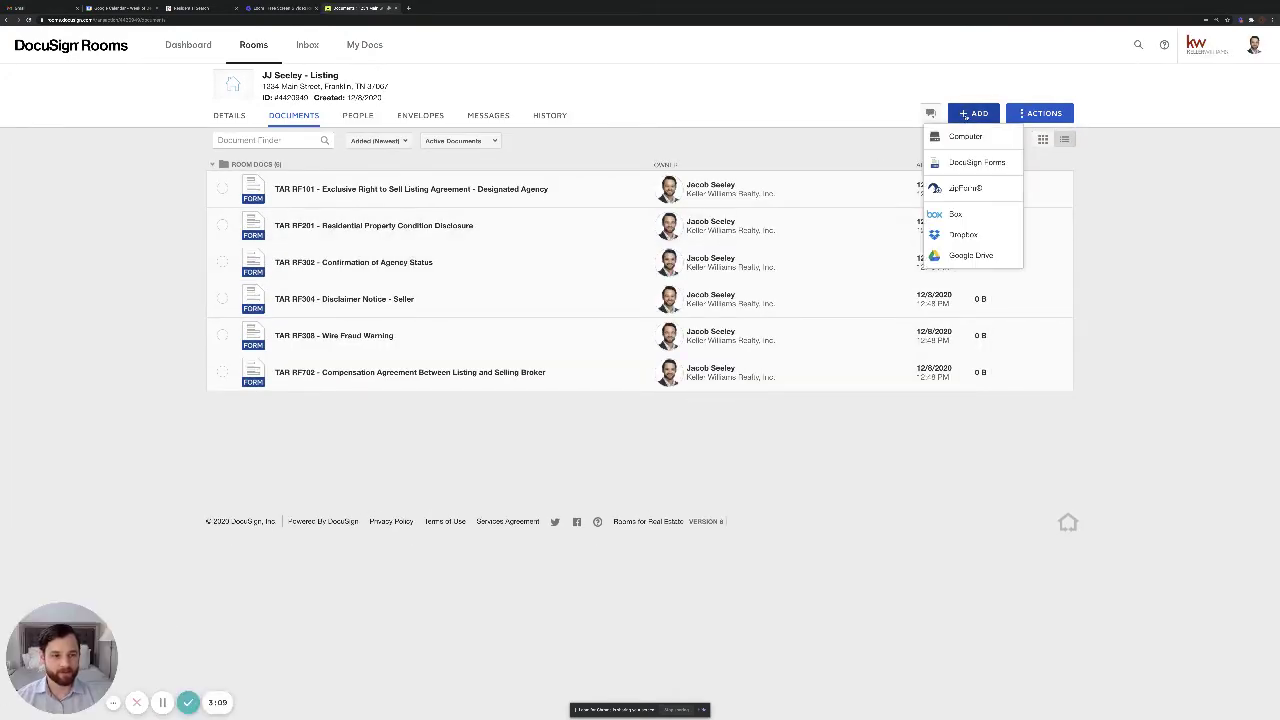
left_click(960, 165)
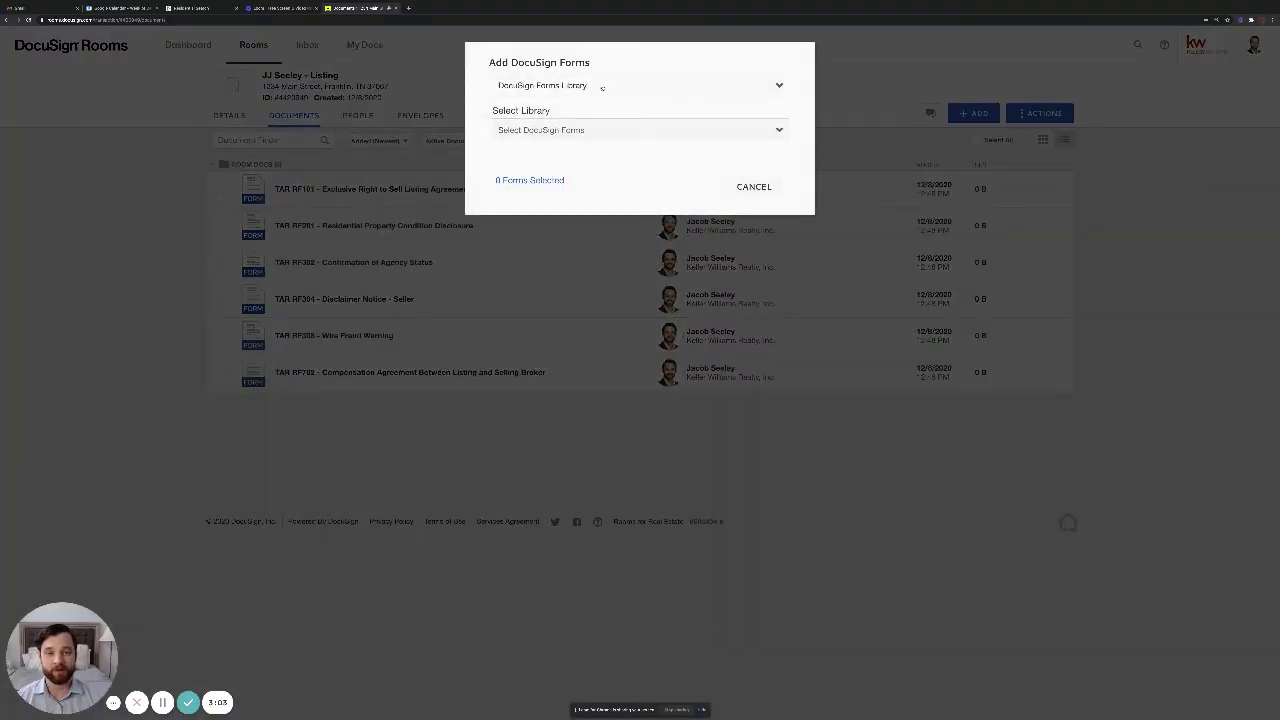
left_click(599, 130)
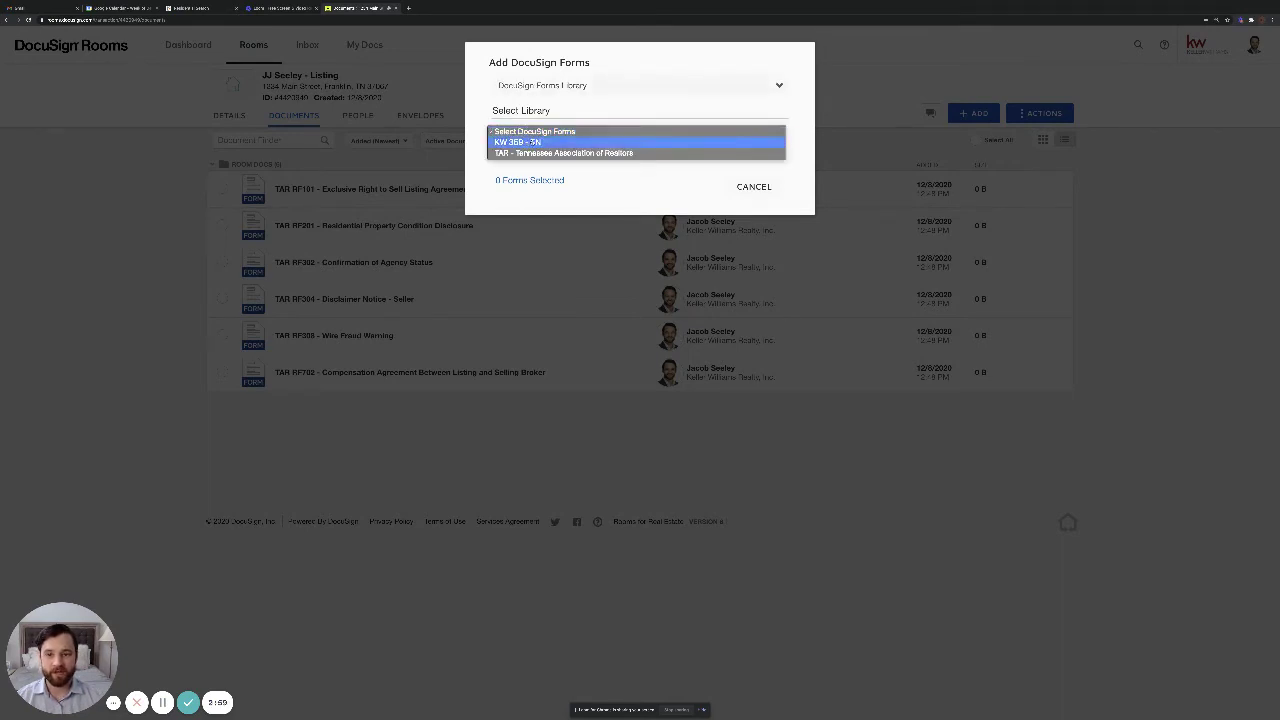
left_click(554, 143)
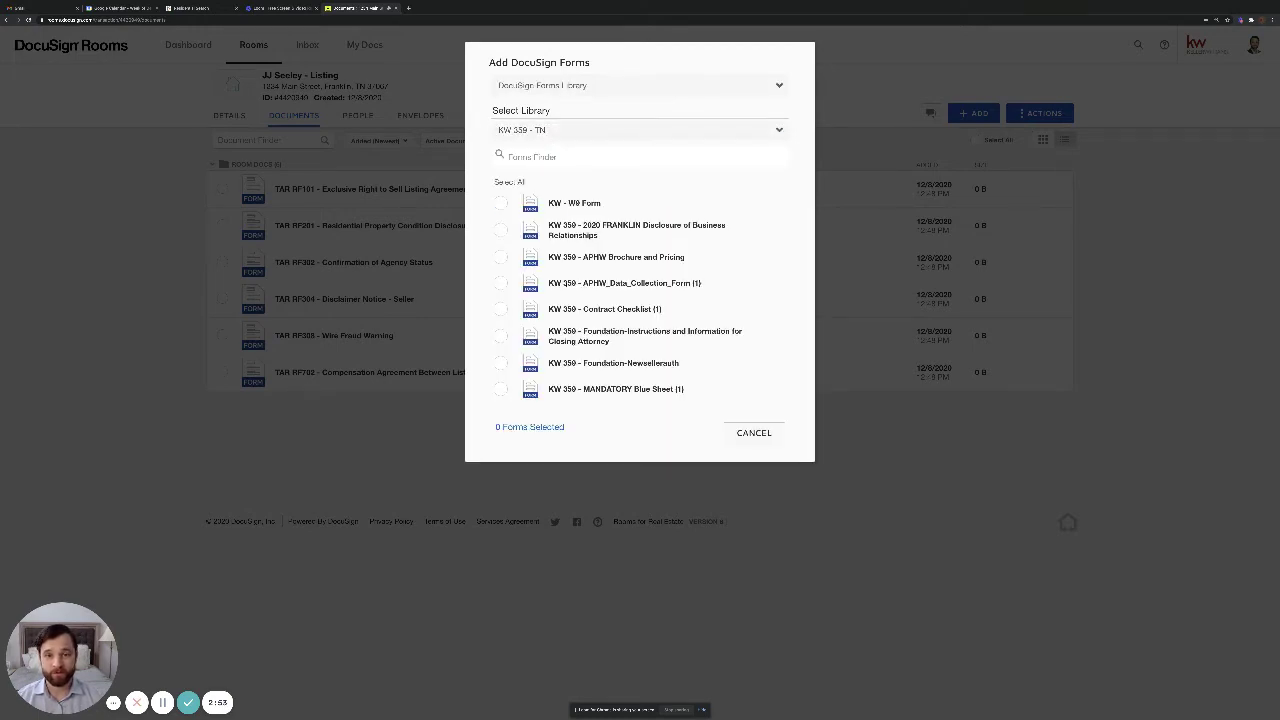
scroll(564, 283, "down", 1)
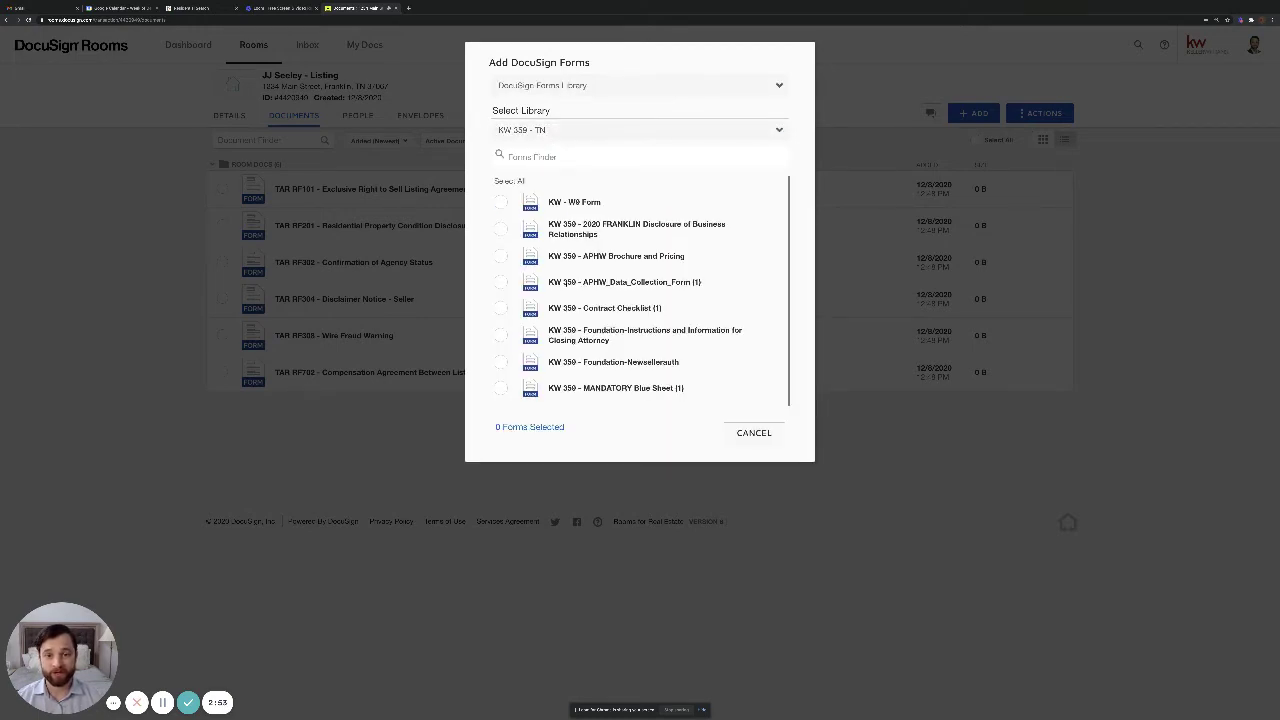
left_click(500, 388)
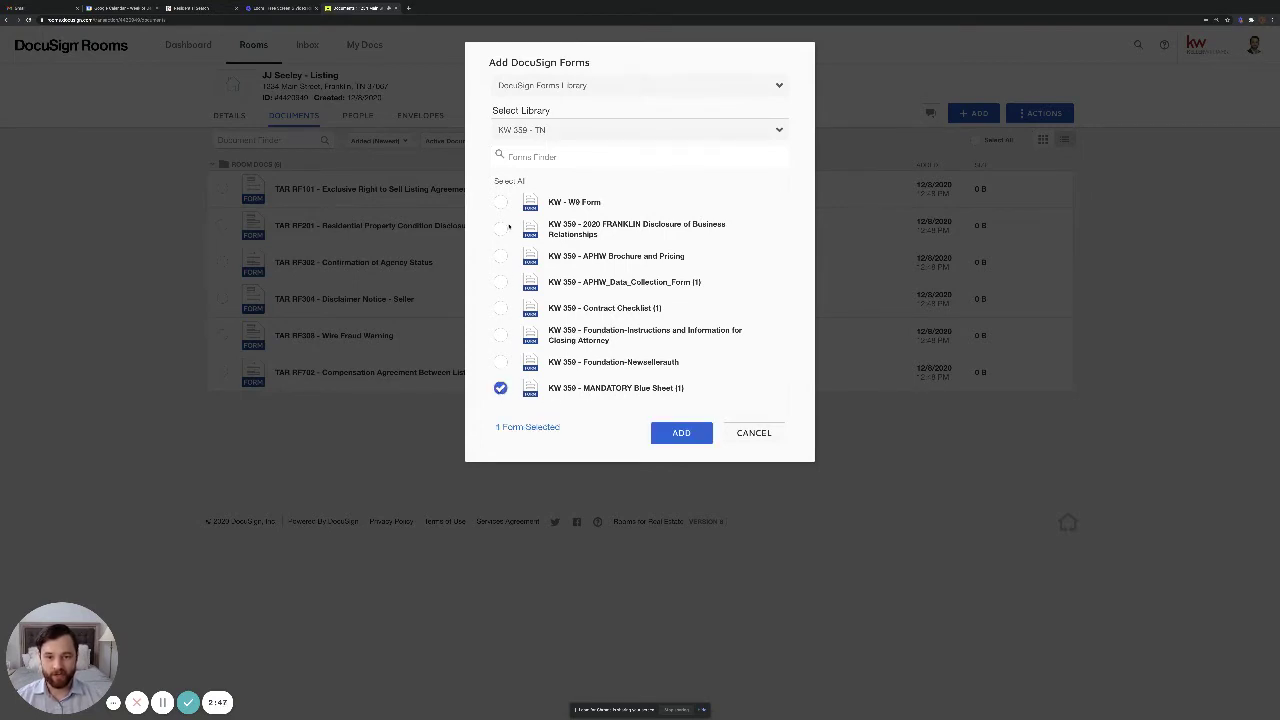
left_click(499, 230)
left_click(501, 257)
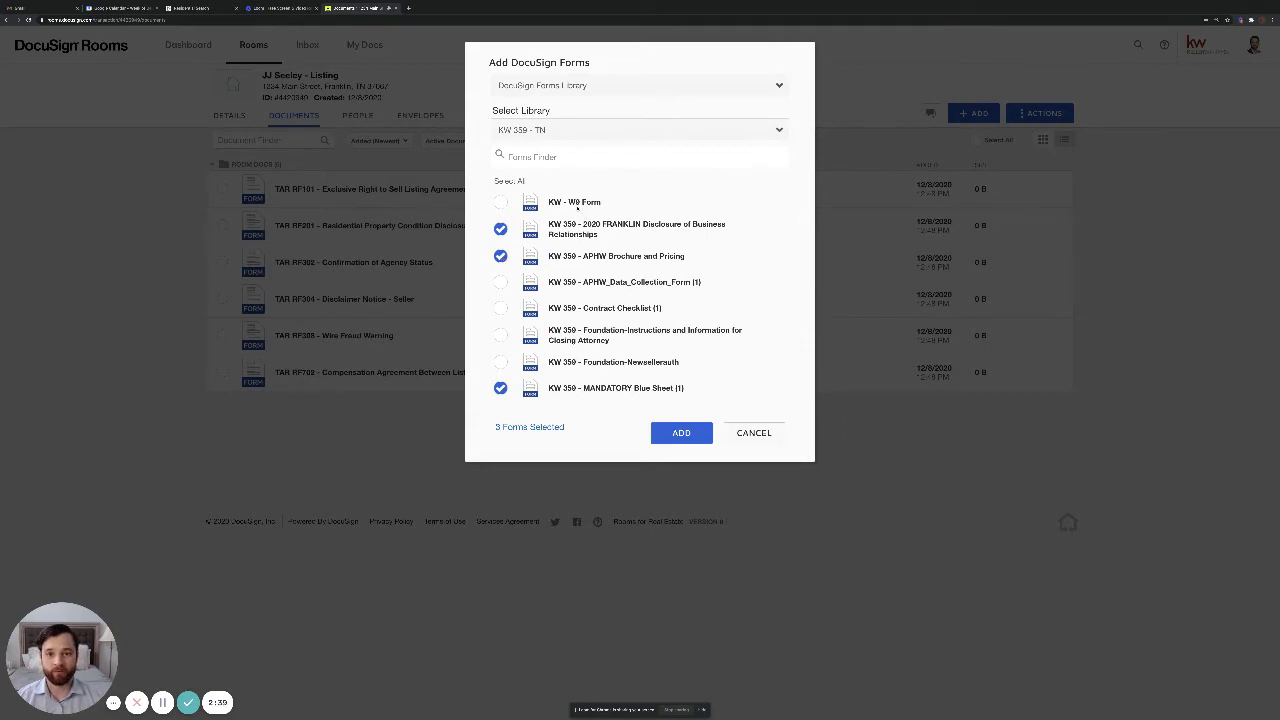
left_click(677, 438)
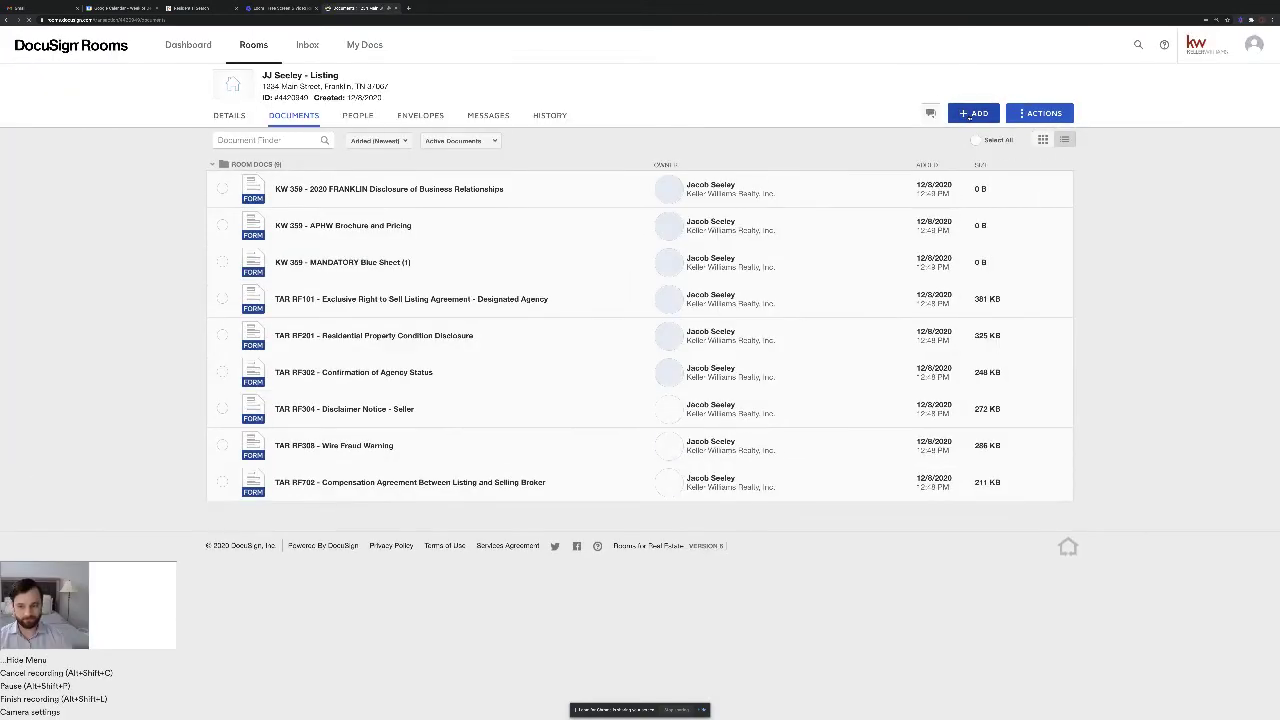
Search the TAR - Tennessee Association of Realtors library for "personal", select TAR RF305 - Personal Interest Disclosure and Consent, and cancel without adding it.
left_click(969, 116)
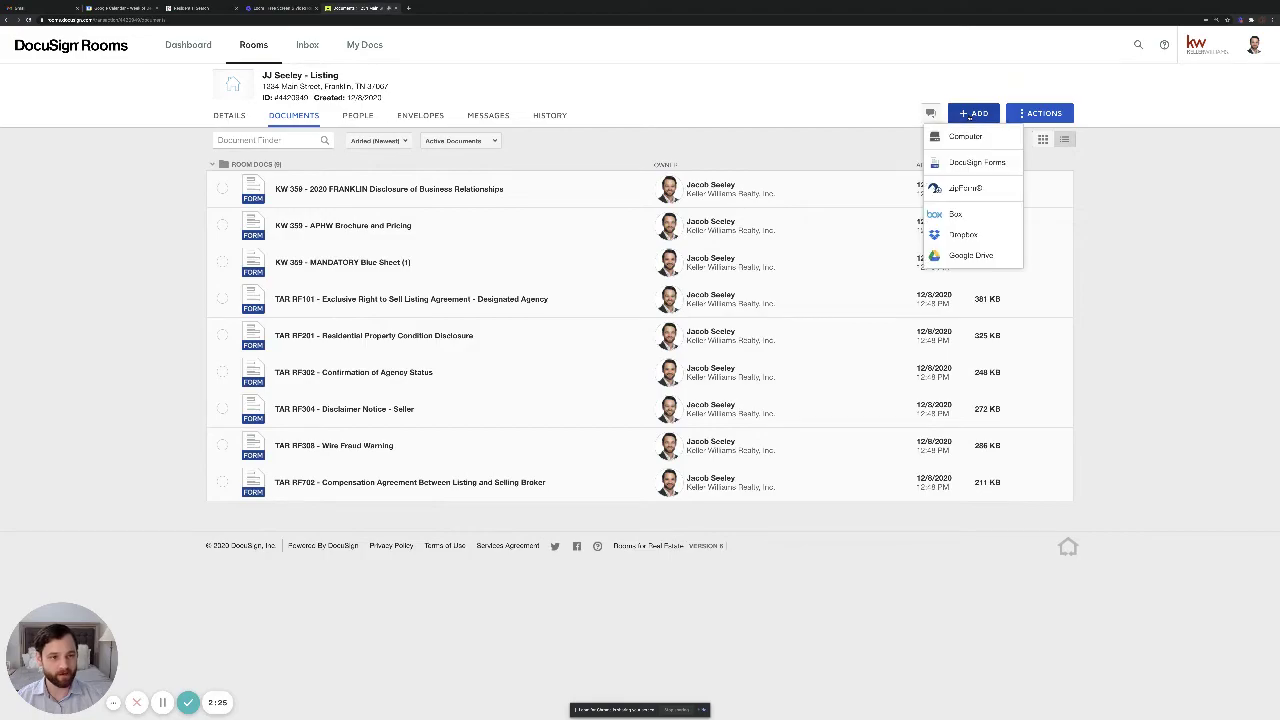
left_click(954, 163)
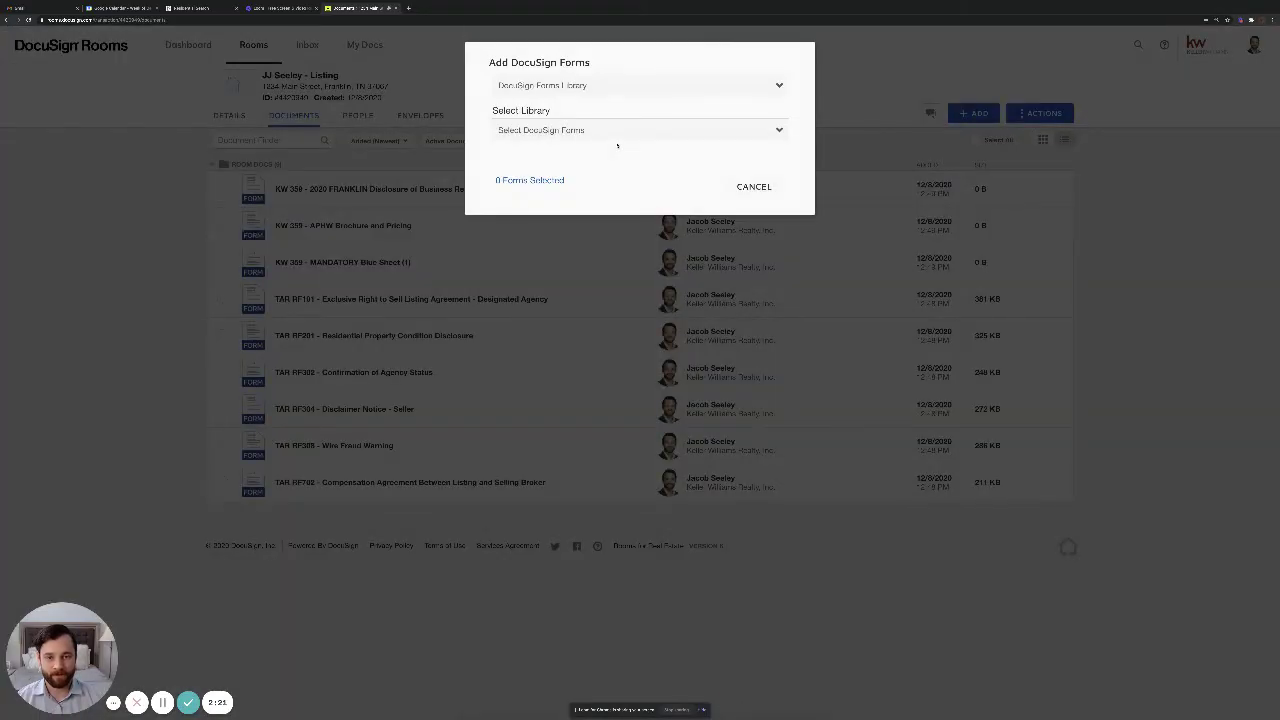
left_click(606, 131)
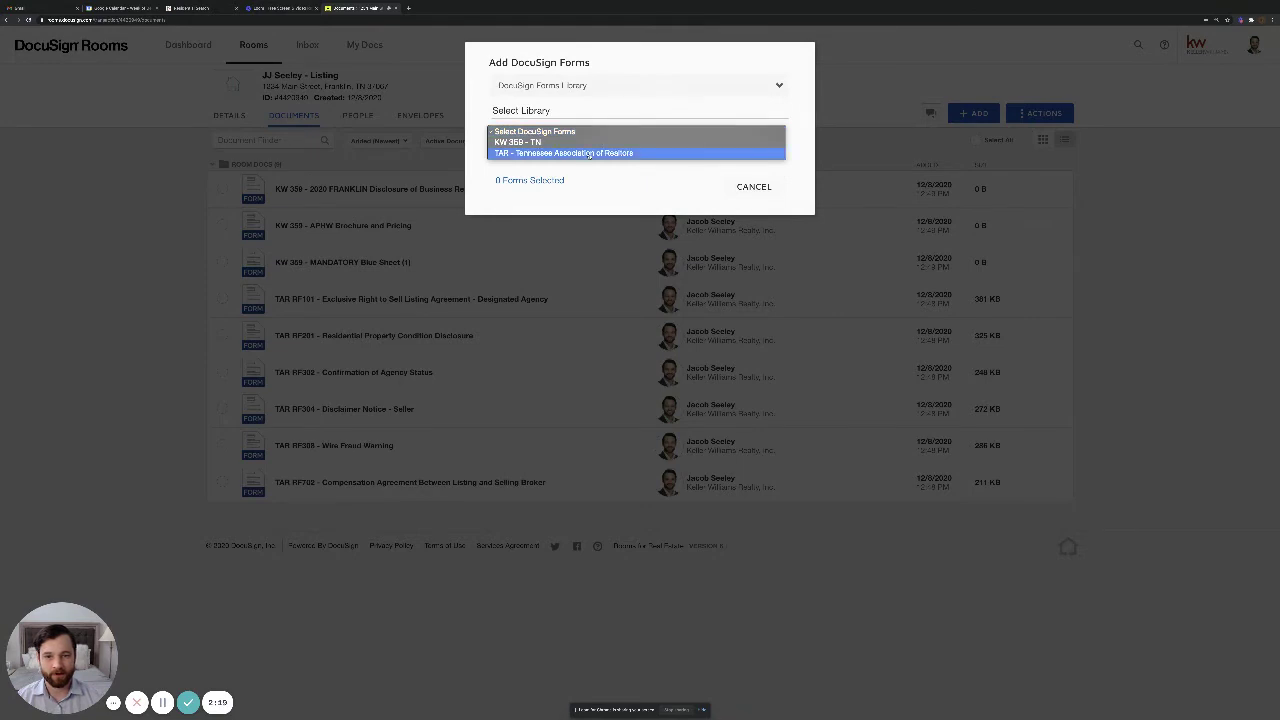
left_click(639, 153)
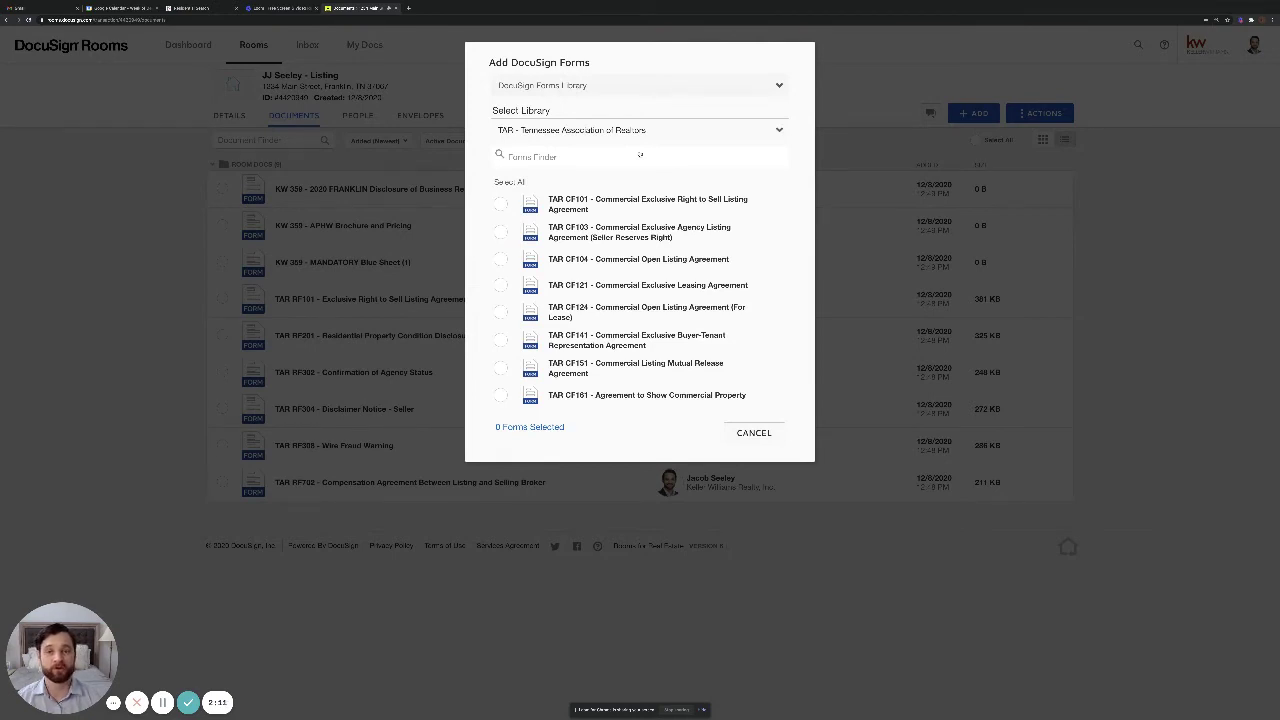
left_click(639, 153)
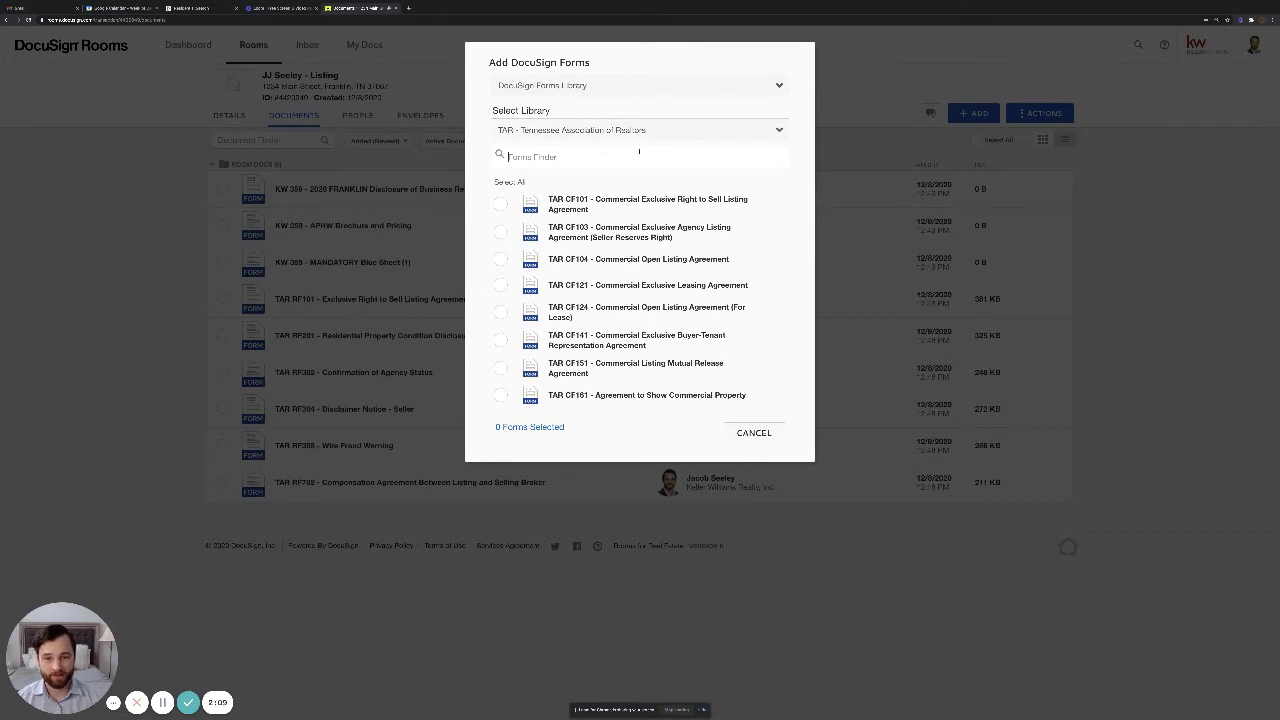
type("personal")
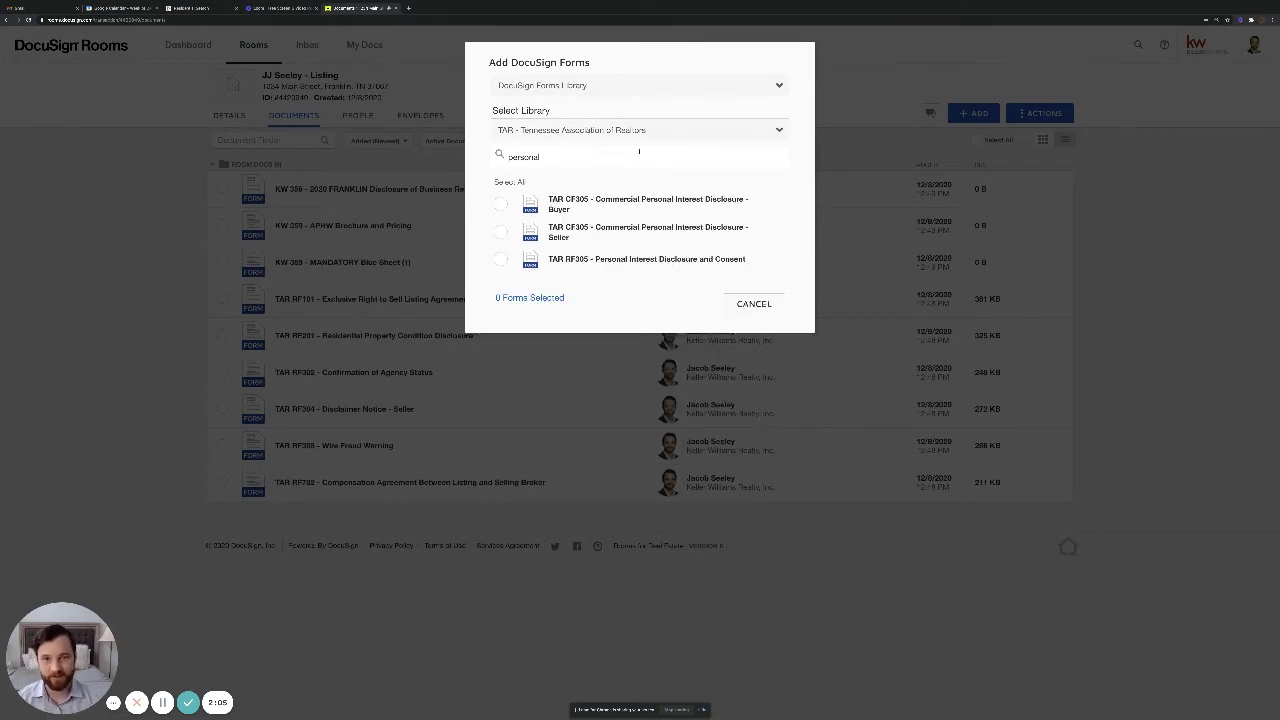
left_click(501, 259)
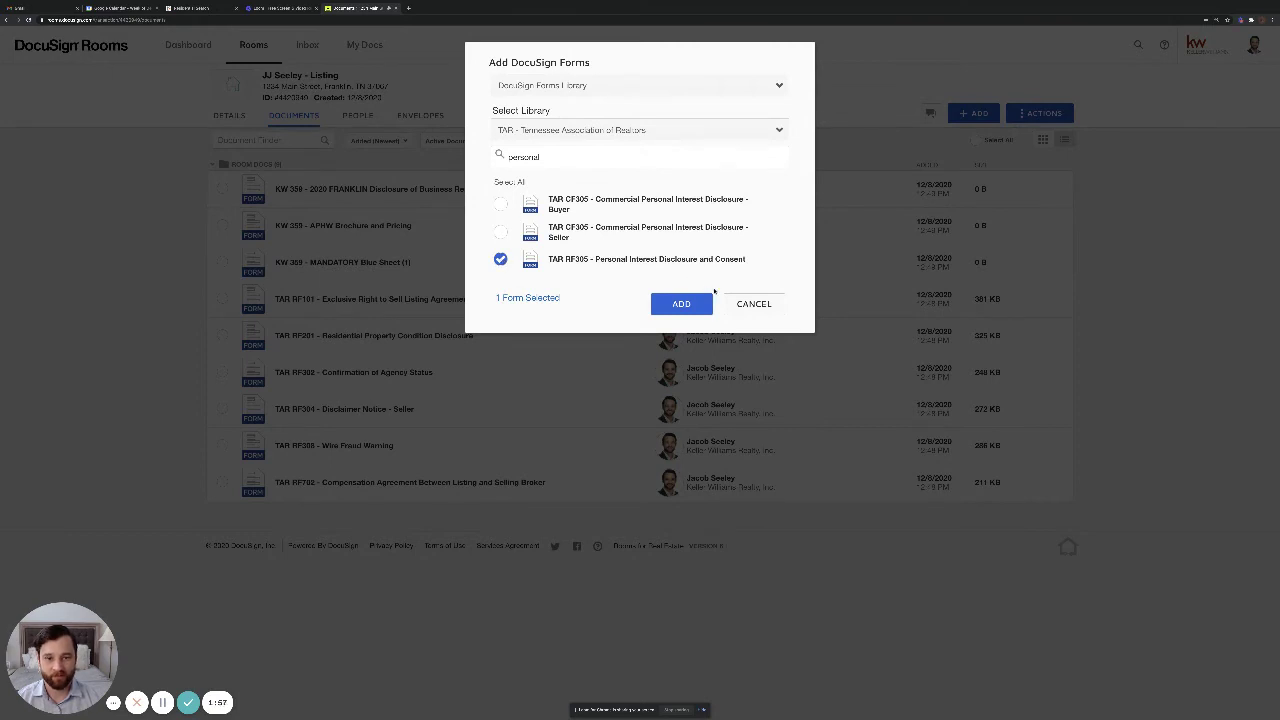
left_click(753, 304)
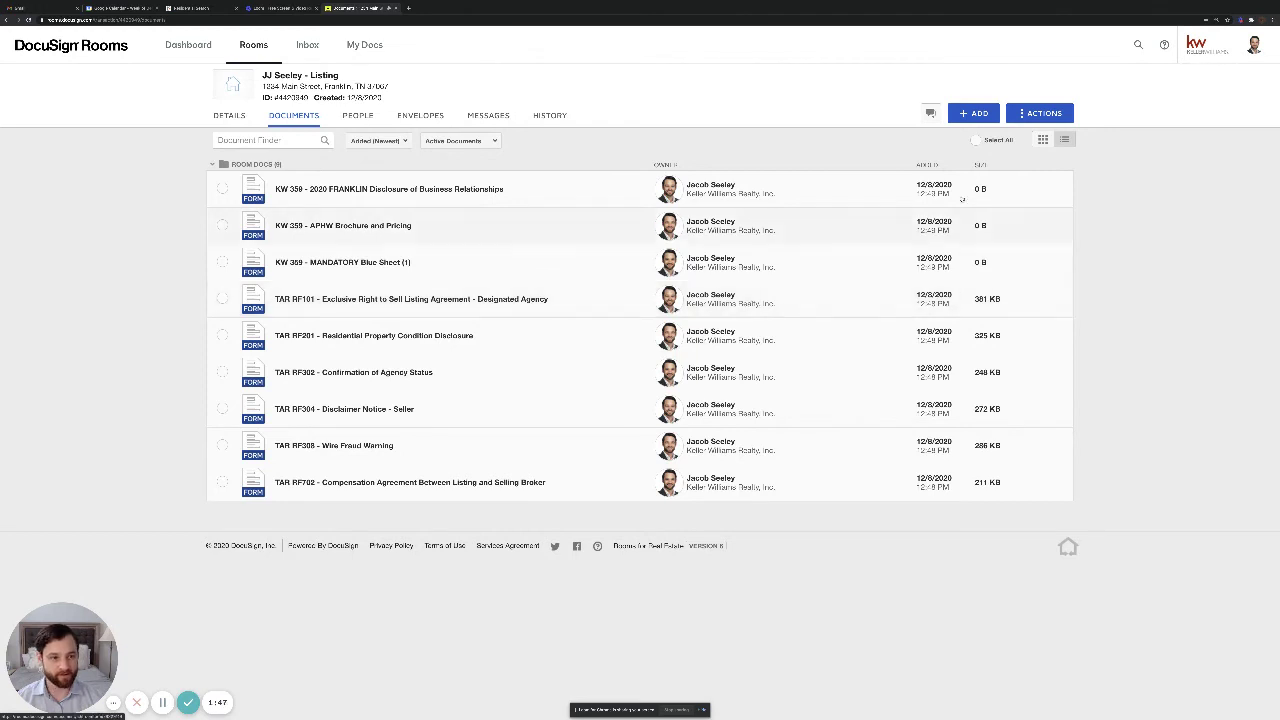
Look over the room's documents as a thumbnail grid and return to the list view.
left_click(1043, 140)
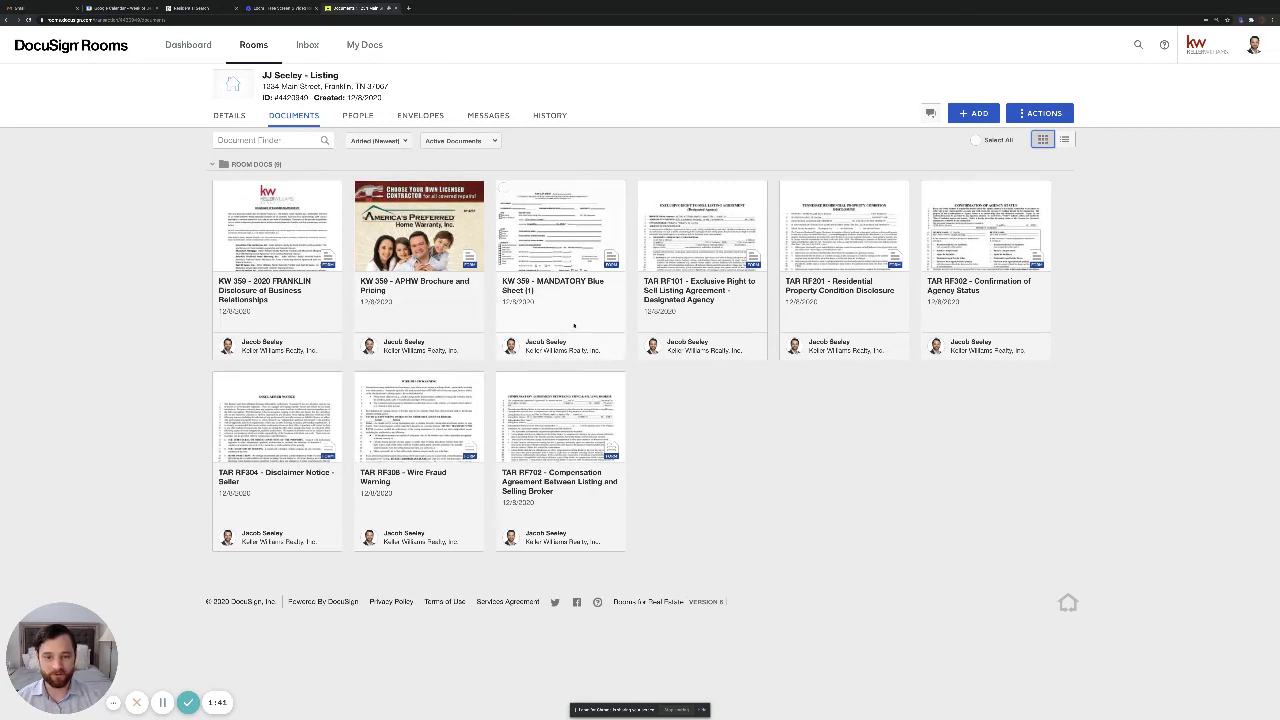
left_click(1064, 140)
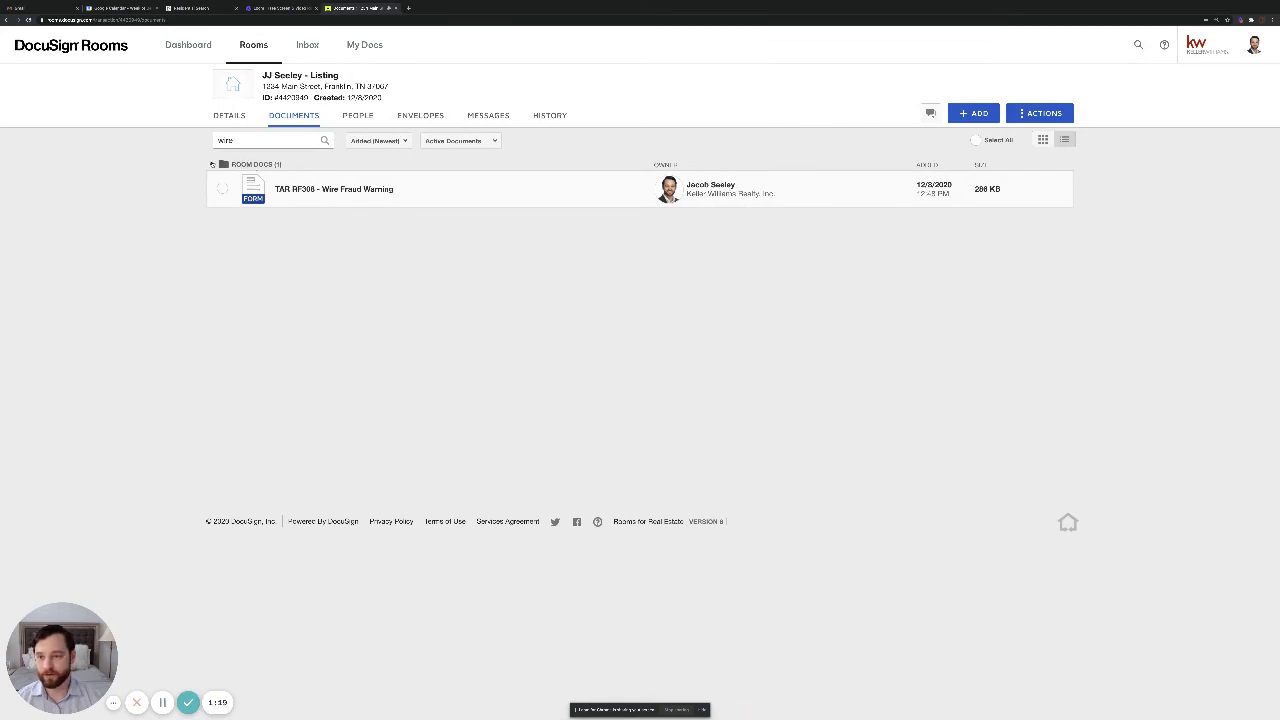
Collapse and re-expand the Room Docs folder, and clear the "wire" document search.
left_click(212, 164)
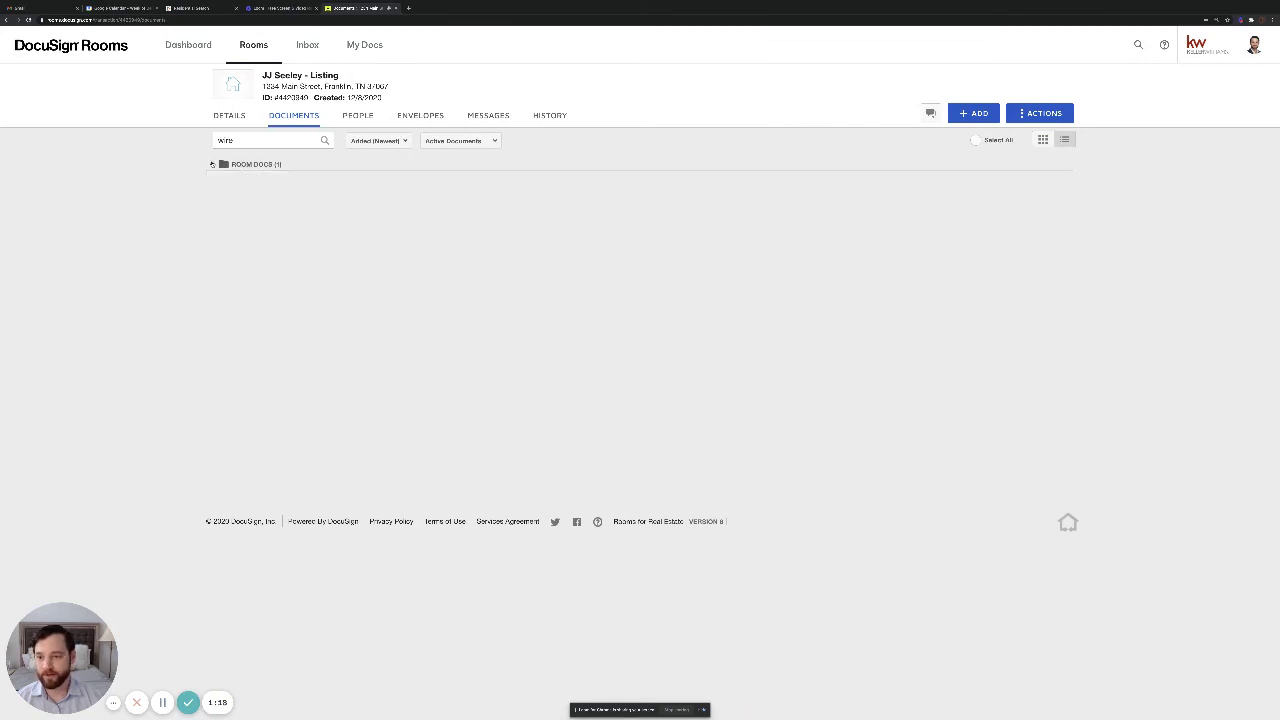
left_click(211, 166)
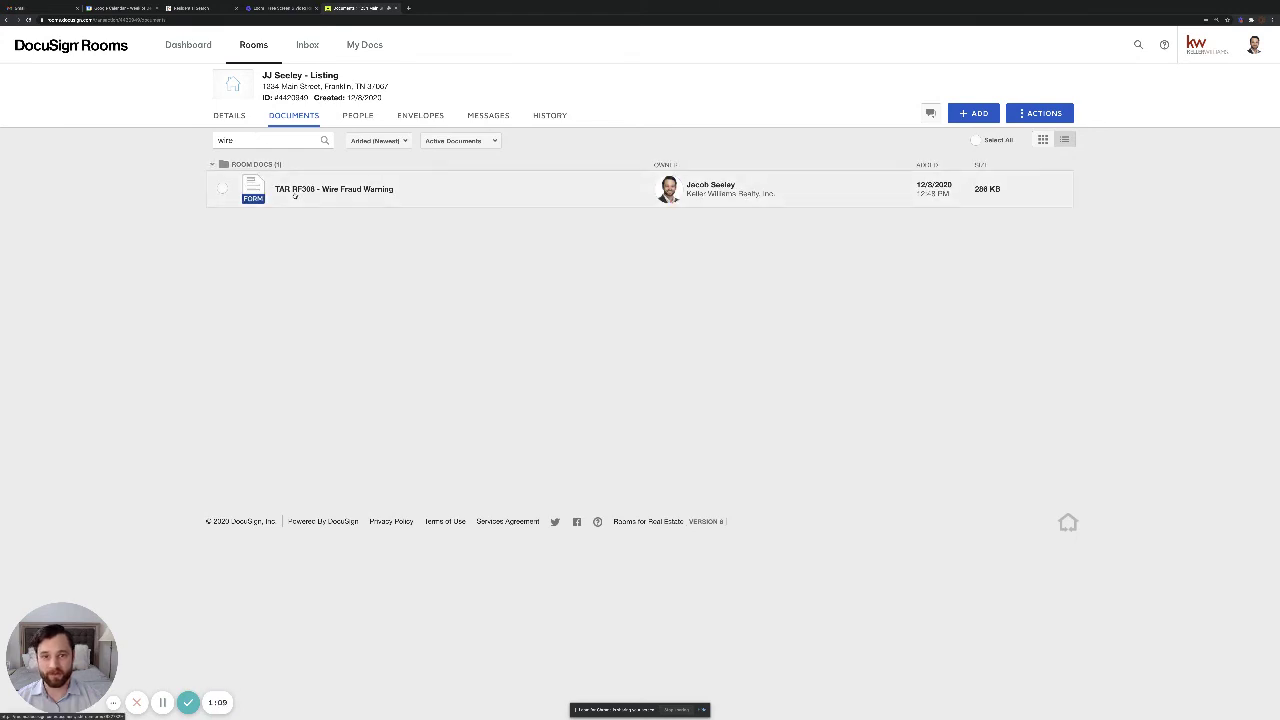
left_click_drag(248, 140, 118, 133)
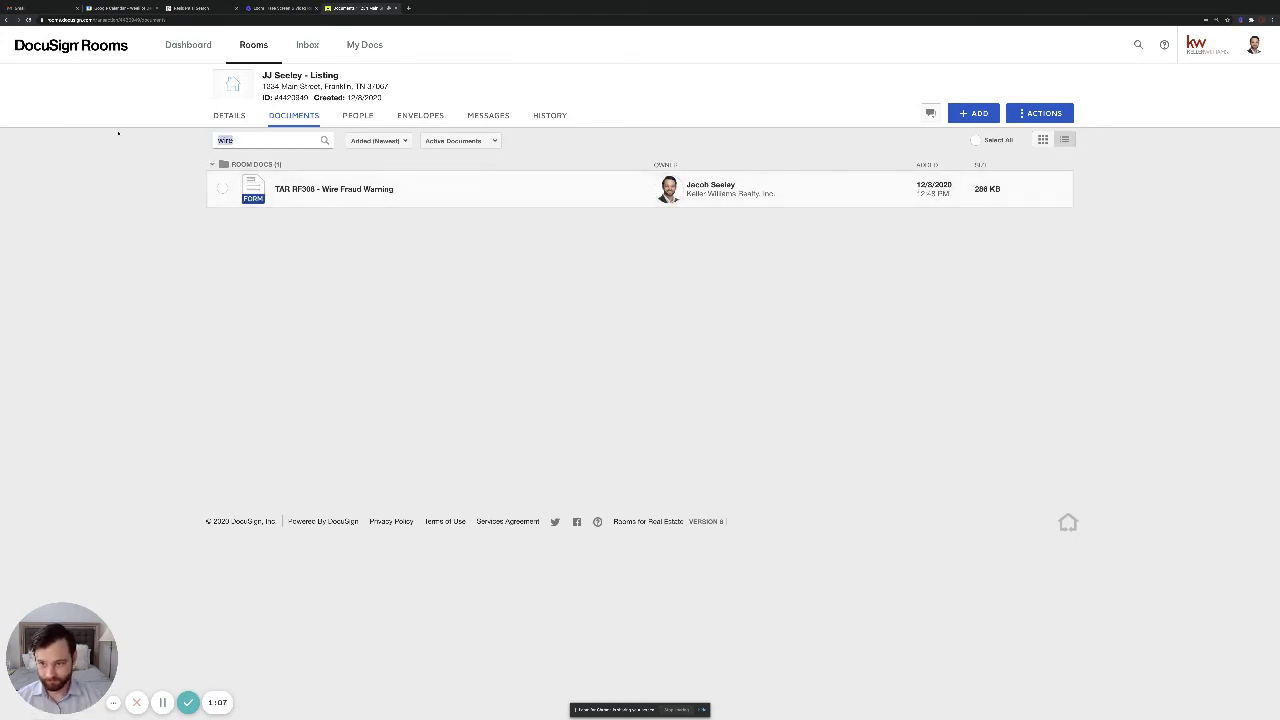
key("BackSpace")
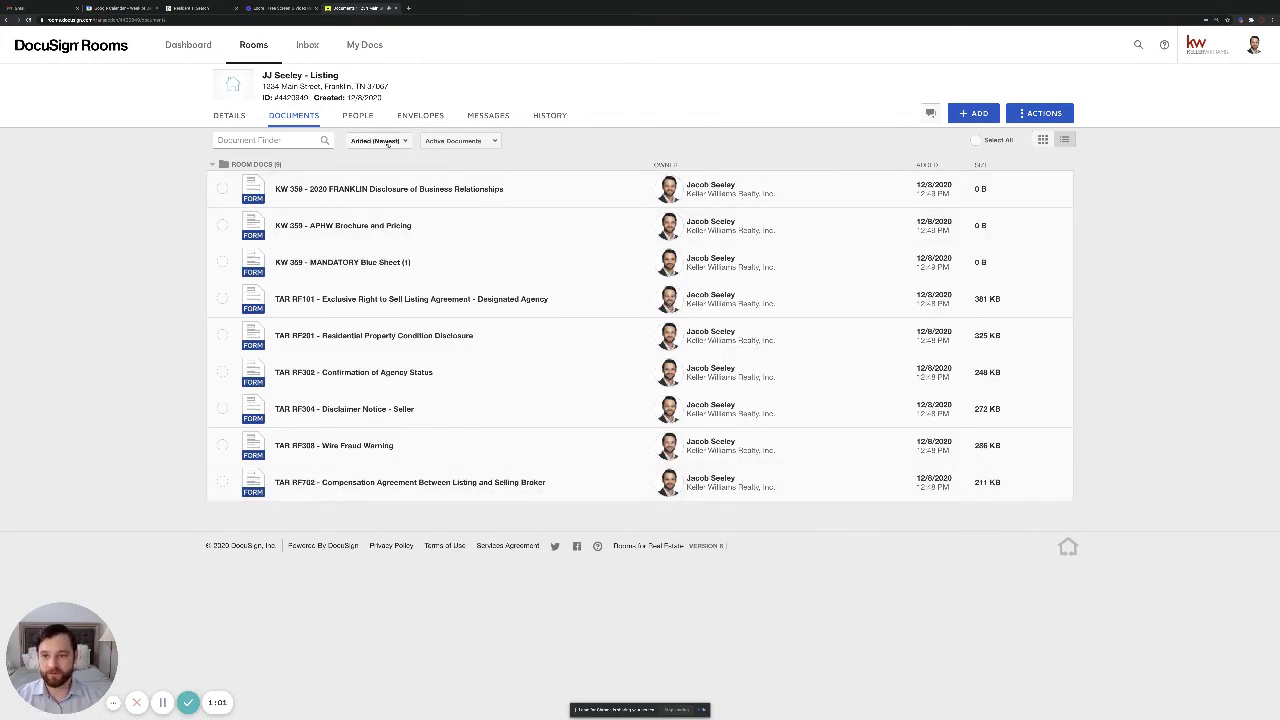
left_click(388, 141)
left_click(388, 141)
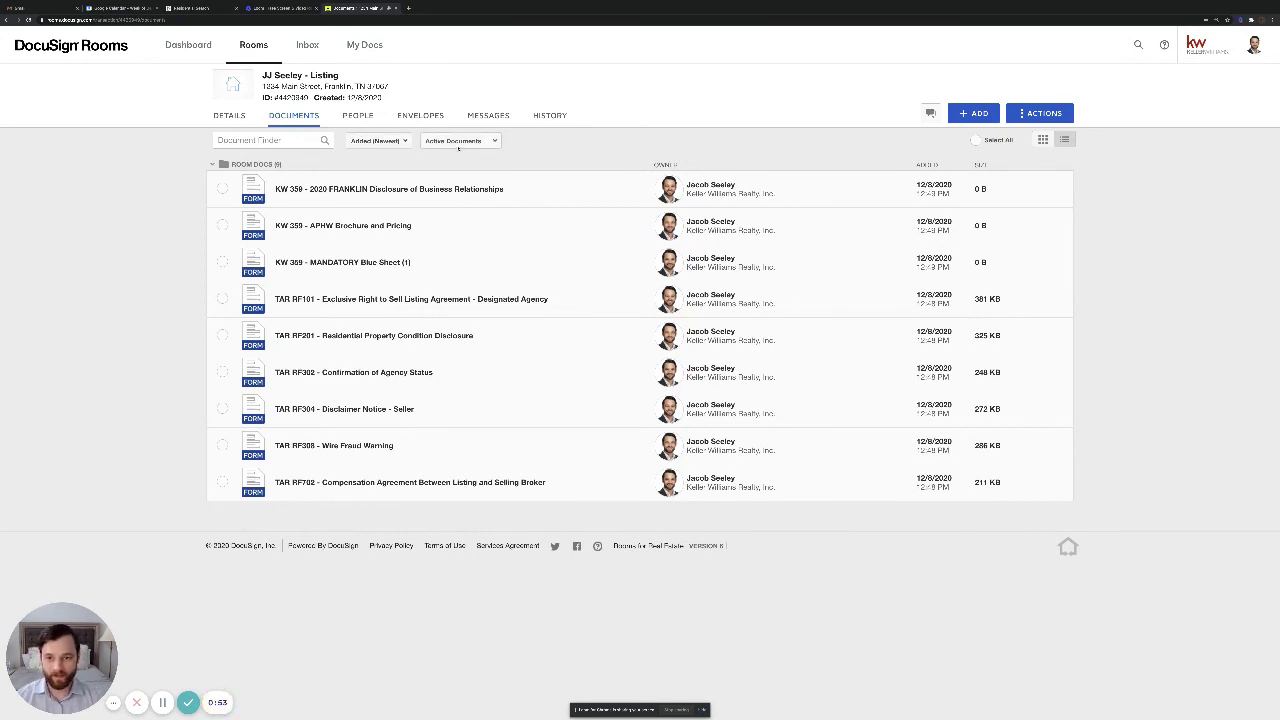
left_click(468, 142)
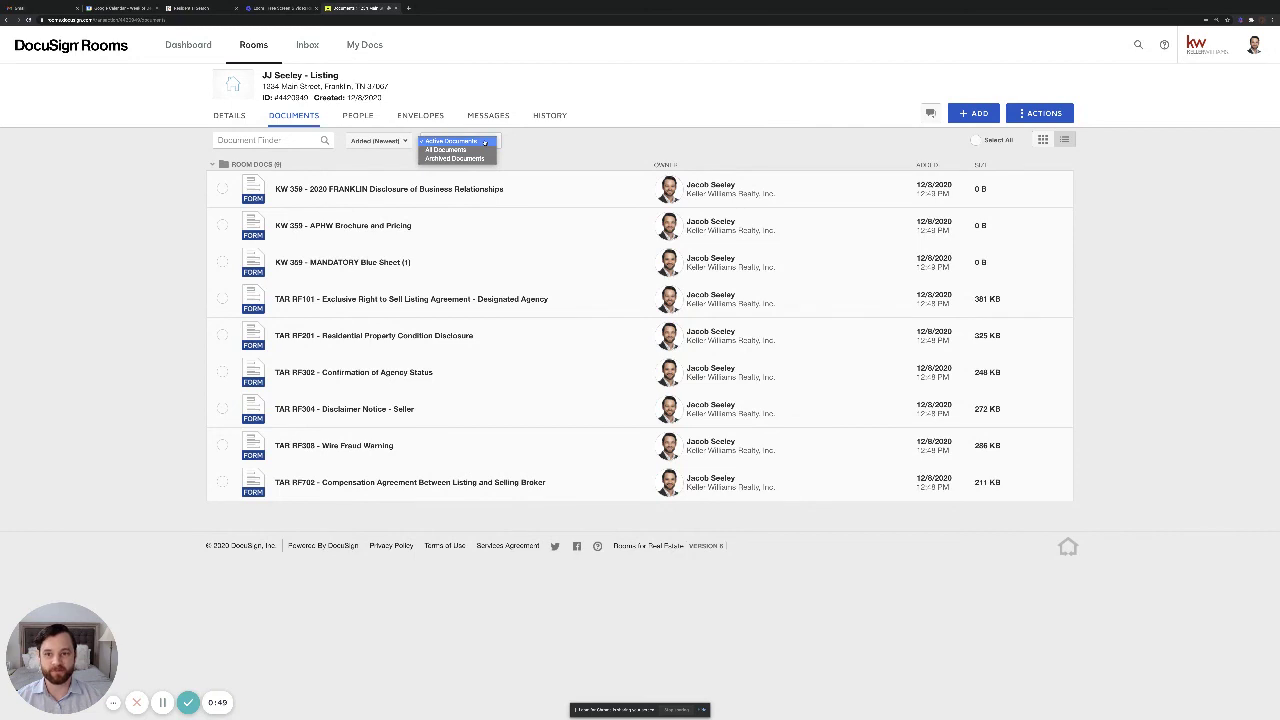
left_click(517, 144)
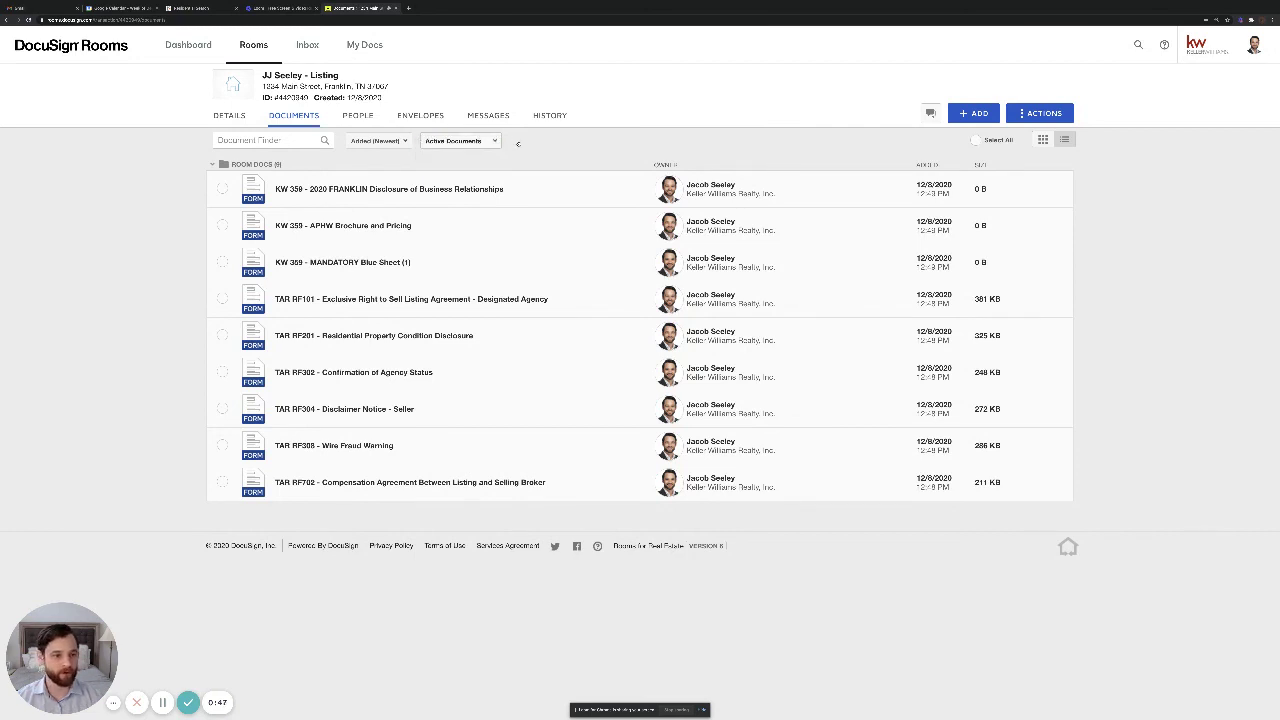
left_click(1028, 118)
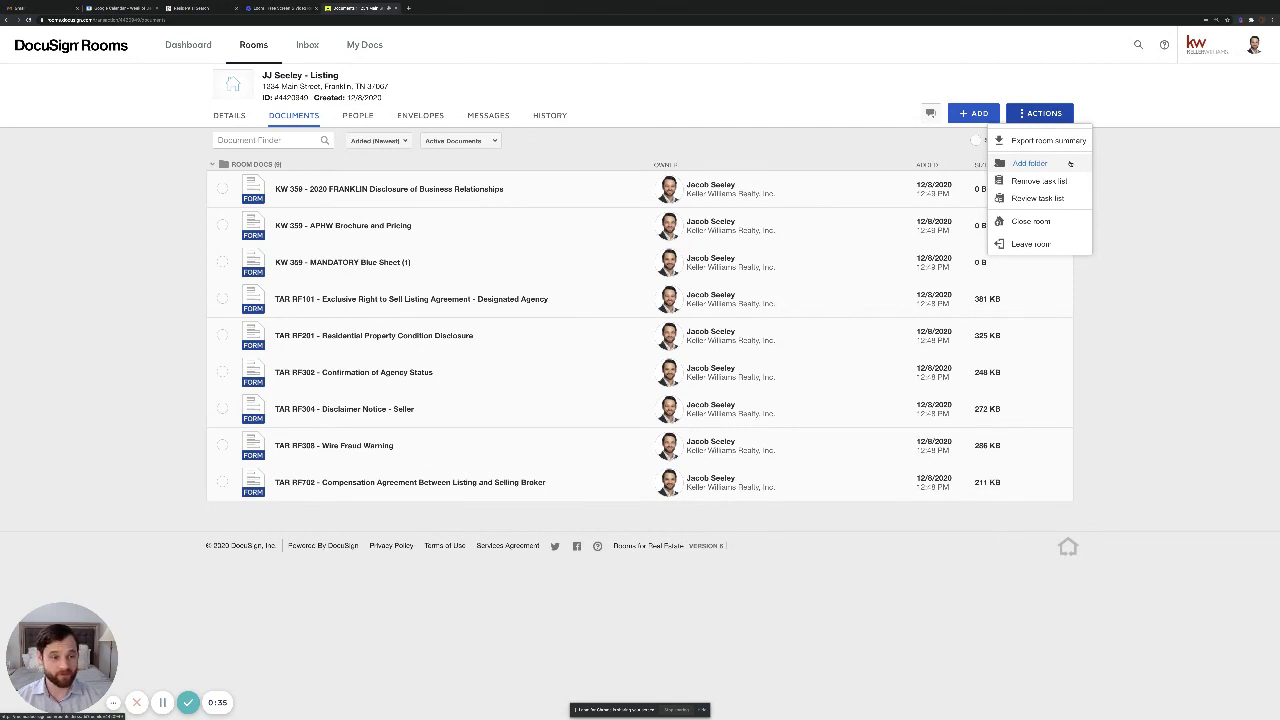
left_click(753, 152)
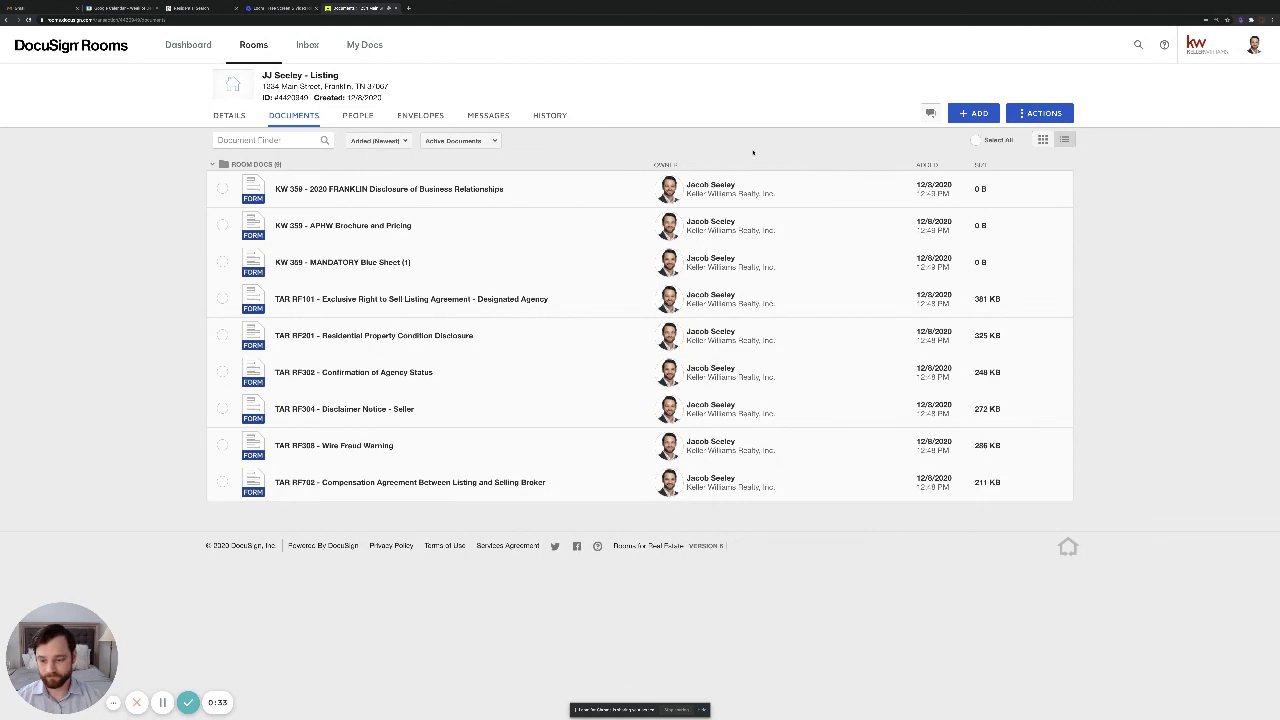